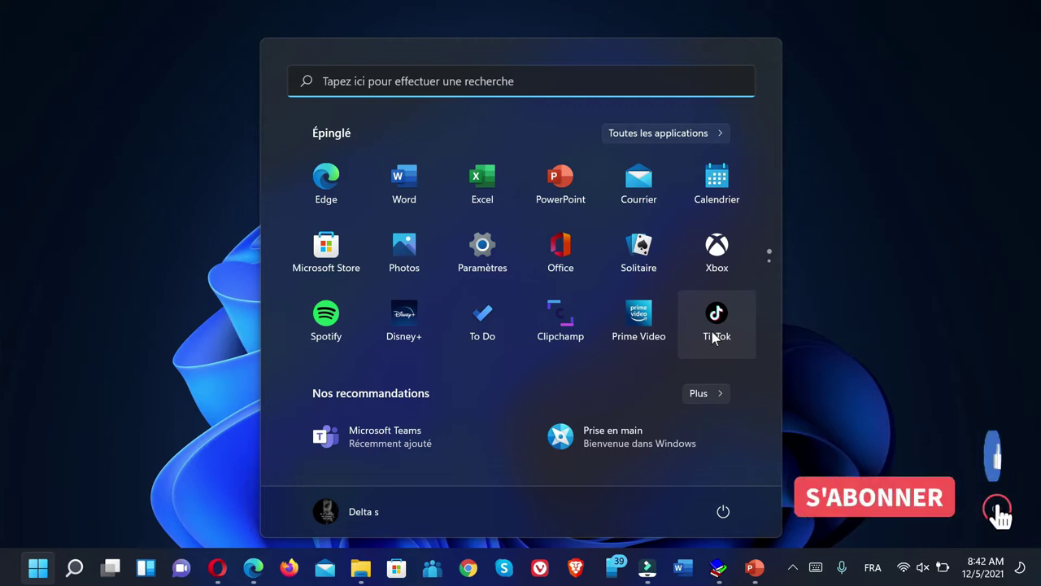
Step: Open the TikTok app from the Start menu, browse its video feed, and close the app
{"action": "left_click", "coordinate": [712, 337]}
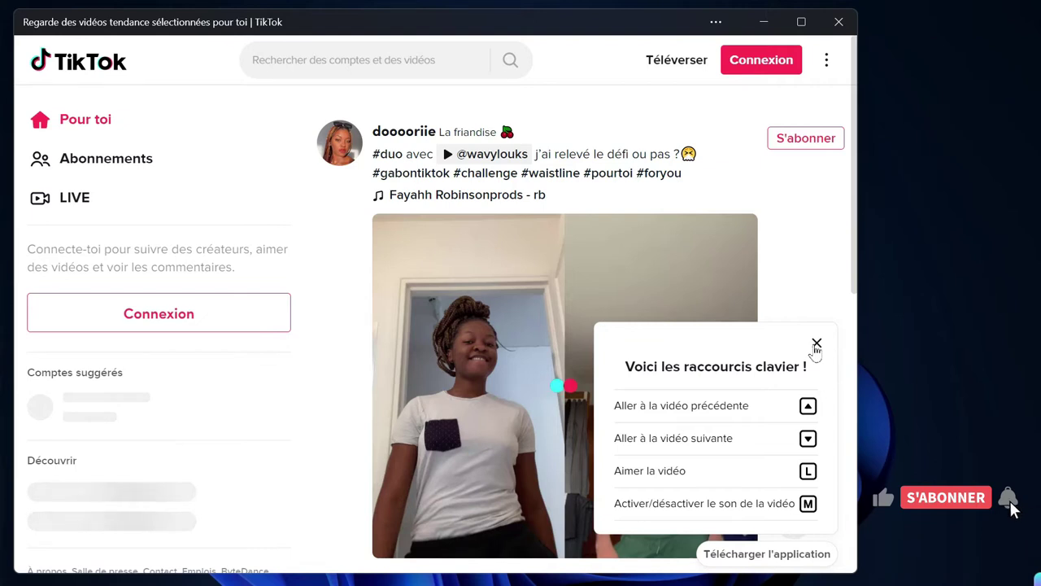
{"action": "scroll", "coordinate": [499, 467], "scroll_direction": "down", "scroll_amount": 3}
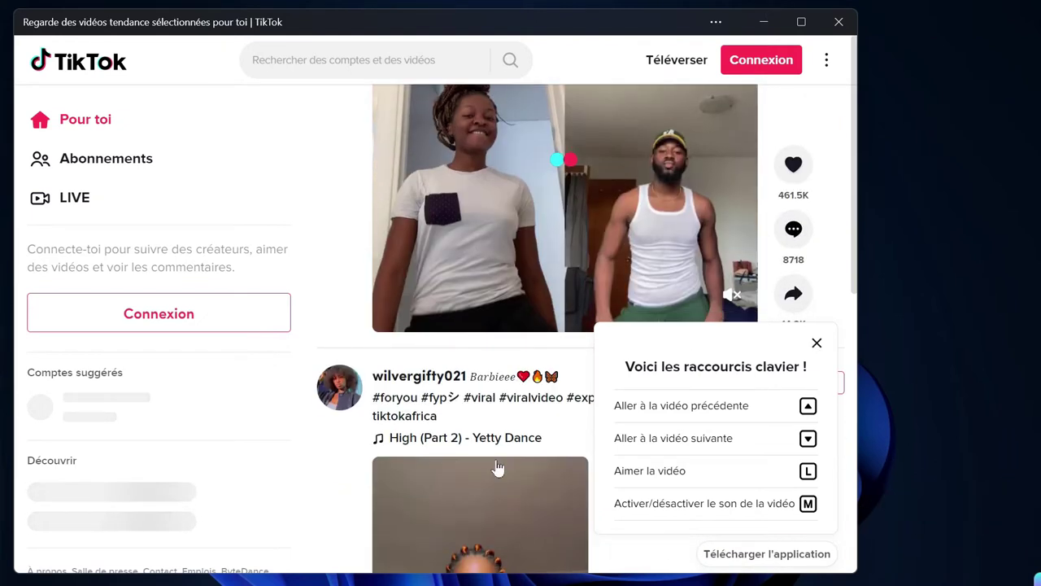
{"action": "scroll", "coordinate": [498, 468], "scroll_direction": "down", "scroll_amount": 3}
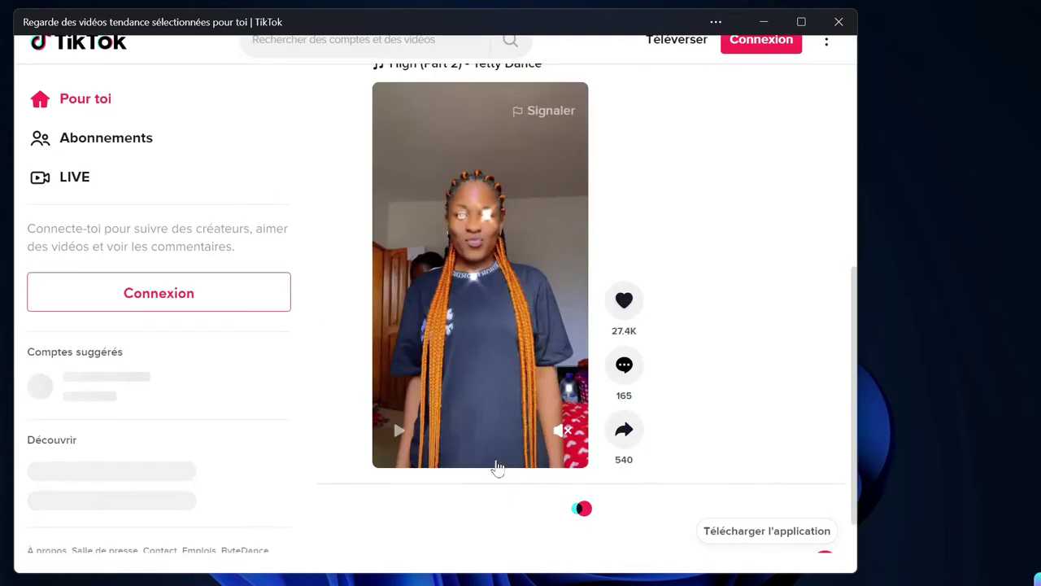
{"action": "scroll", "coordinate": [497, 465], "scroll_direction": "down", "scroll_amount": 3}
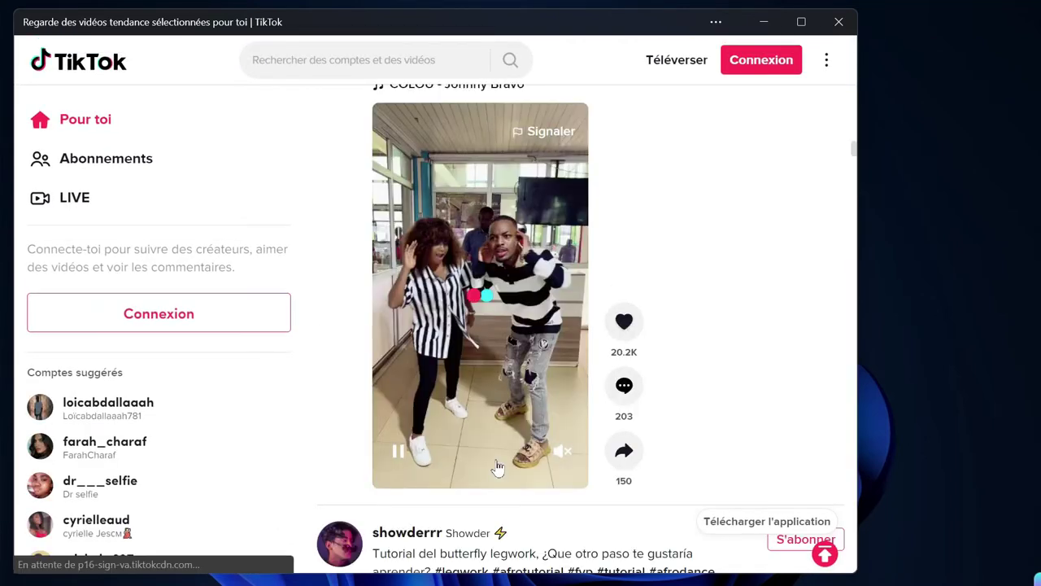
{"action": "scroll", "coordinate": [498, 468], "scroll_direction": "up", "scroll_amount": 5}
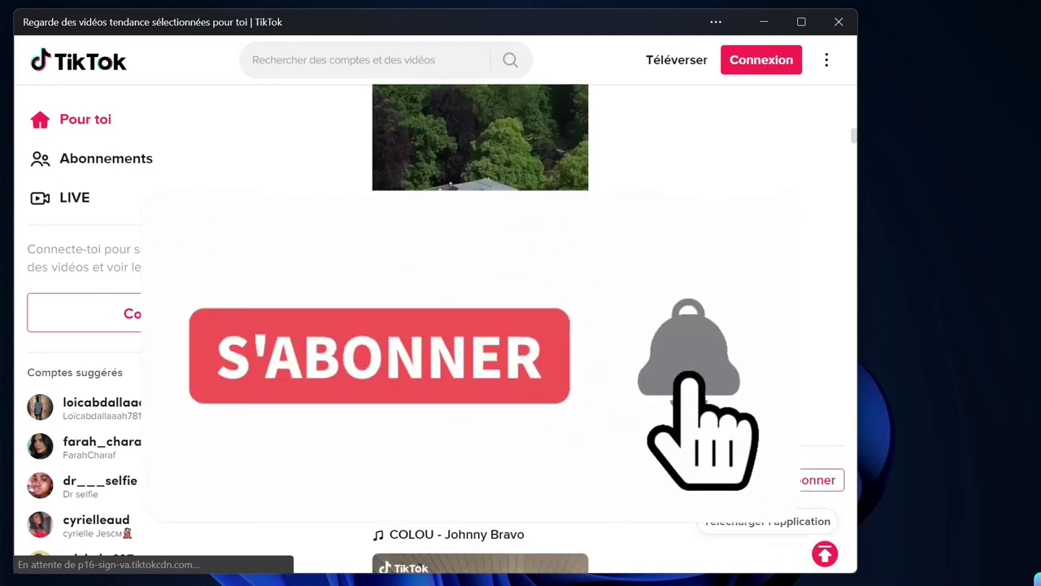
{"action": "scroll", "coordinate": [498, 468], "scroll_direction": "up", "scroll_amount": 10}
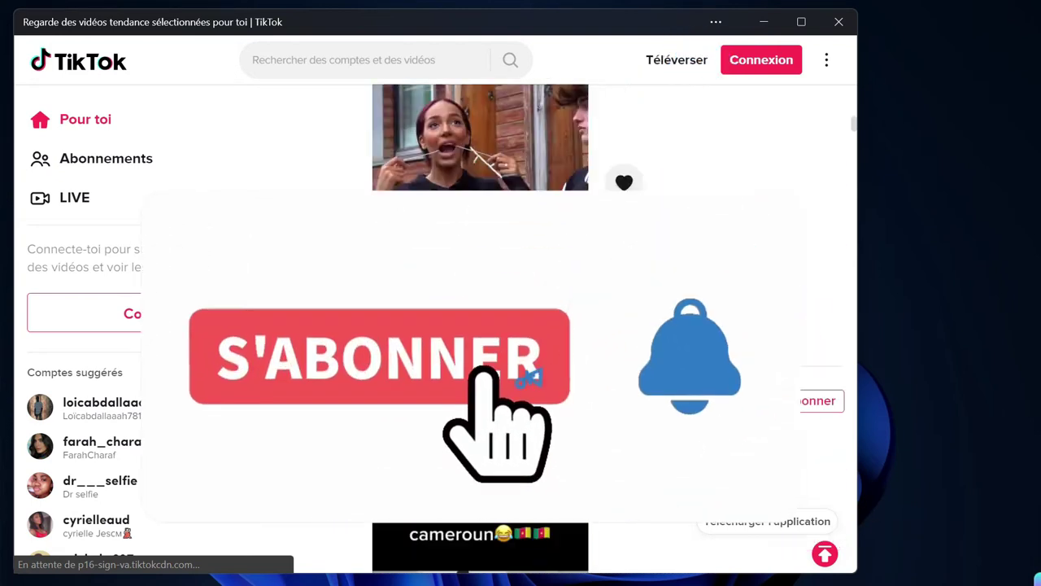
{"action": "left_click", "coordinate": [835, 31]}
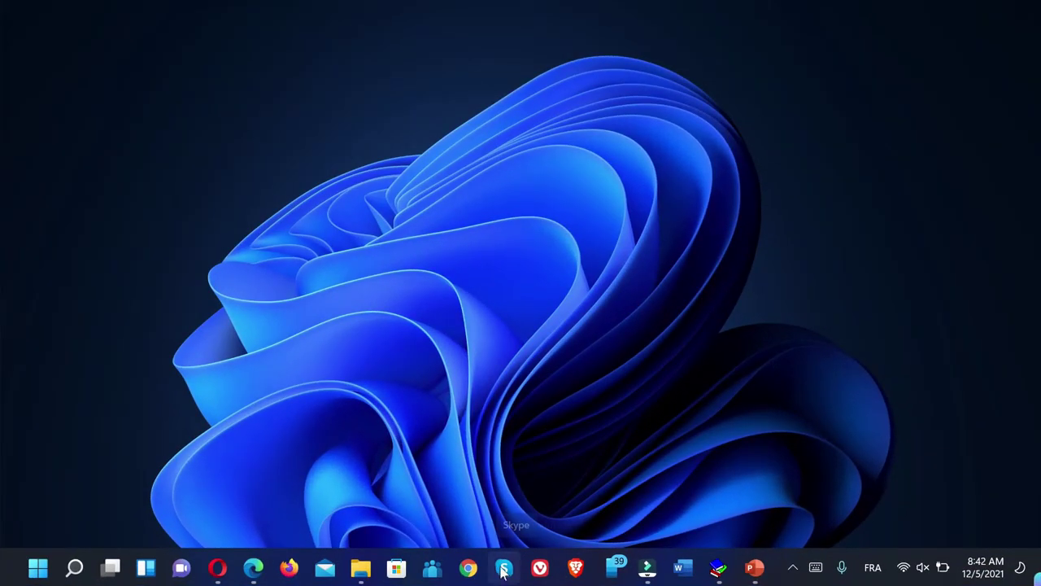
Step: Open File Explorer and snap its window to the lower-left quarter of the four-window layout
{"action": "mouse_move", "coordinate": [378, 550]}
{"action": "left_click", "coordinate": [360, 579]}
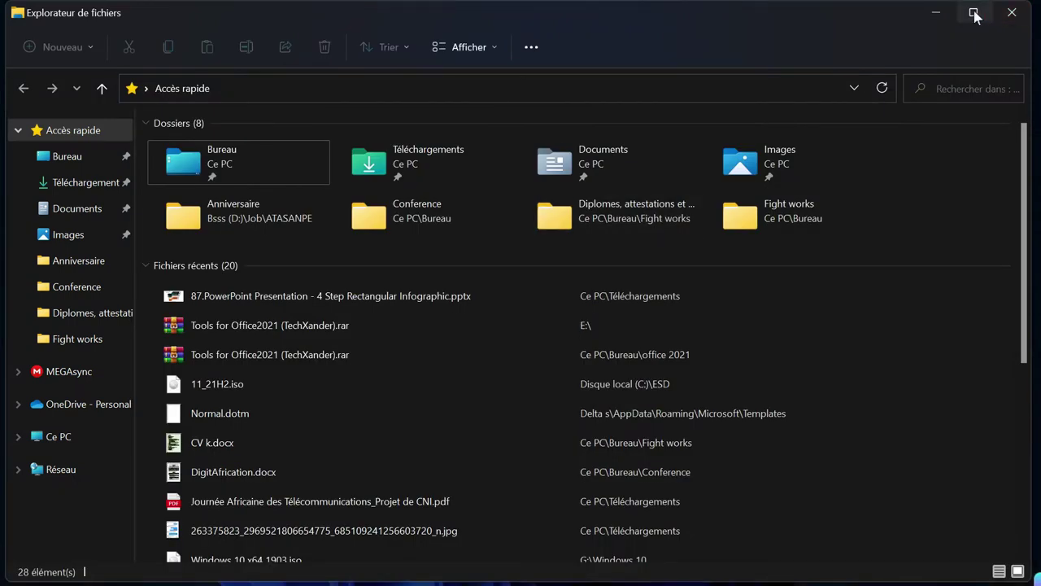
{"action": "mouse_move", "coordinate": [976, 18]}
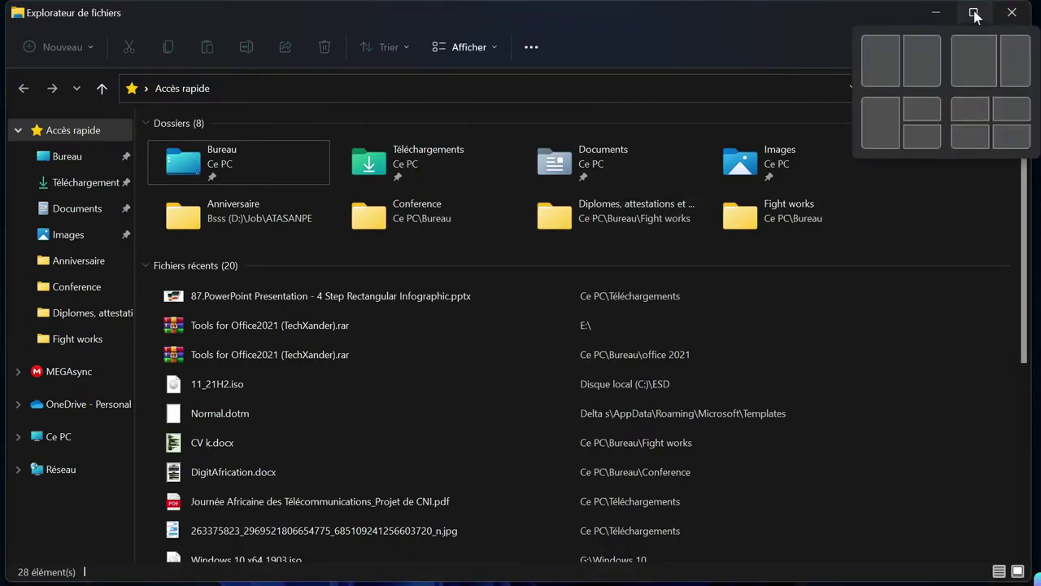
{"action": "left_click", "coordinate": [964, 141]}
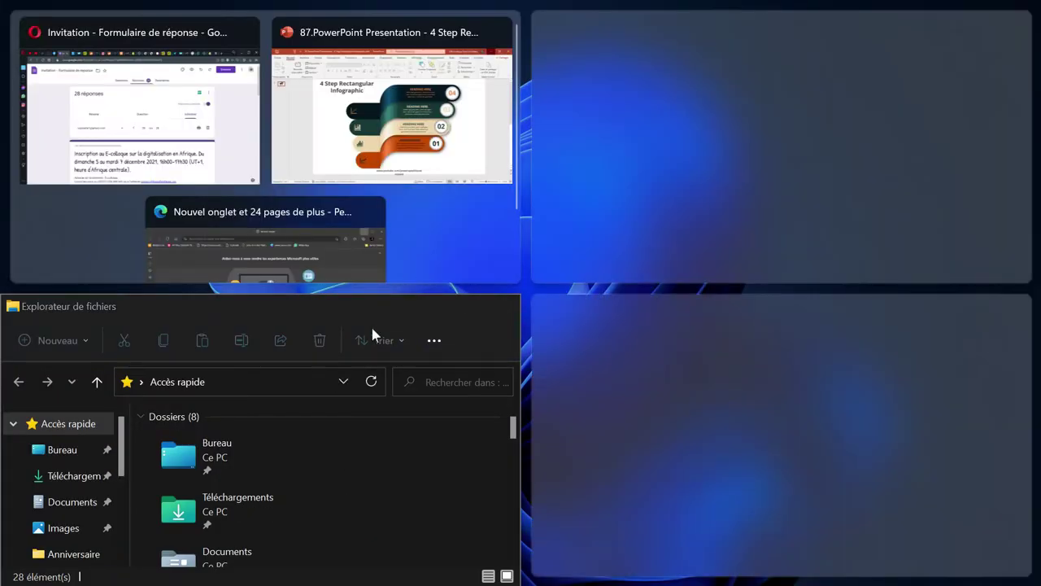
Step: Fill the remaining snap zones with PowerPoint at upper left, Opera at upper right and Edge at lower right
{"action": "left_click", "coordinate": [341, 96]}
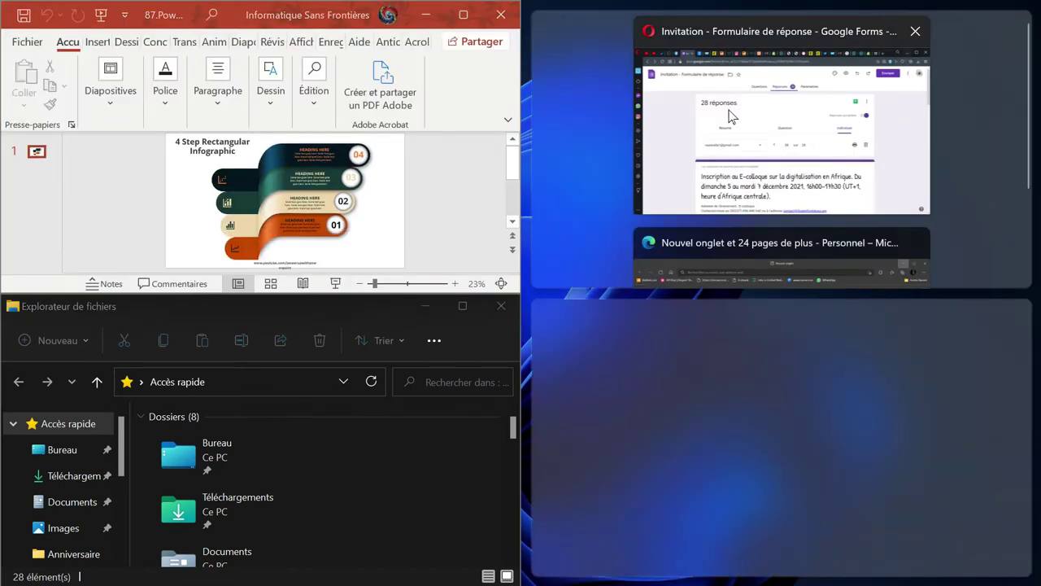
{"action": "left_click", "coordinate": [729, 116]}
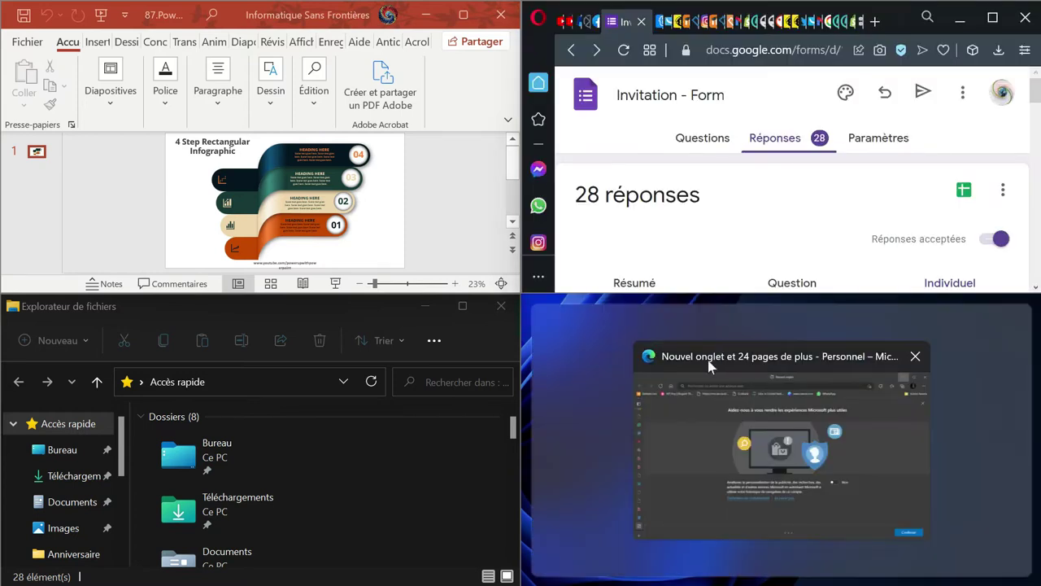
{"action": "left_click", "coordinate": [701, 413]}
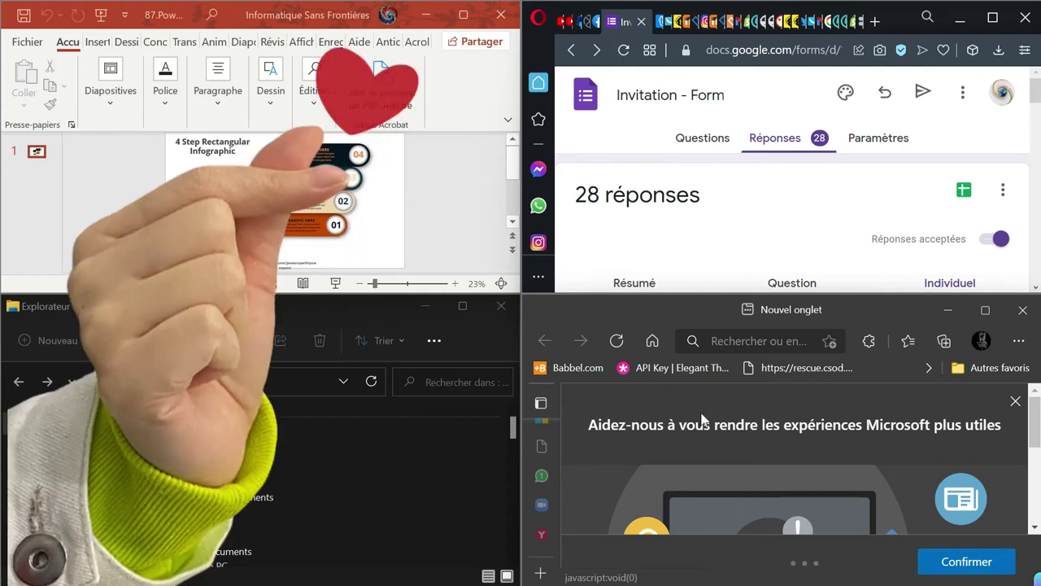
Step: Switch focus among the snapped Opera, PowerPoint and Edge windows and look further down the Edge page
{"action": "left_click", "coordinate": [706, 190]}
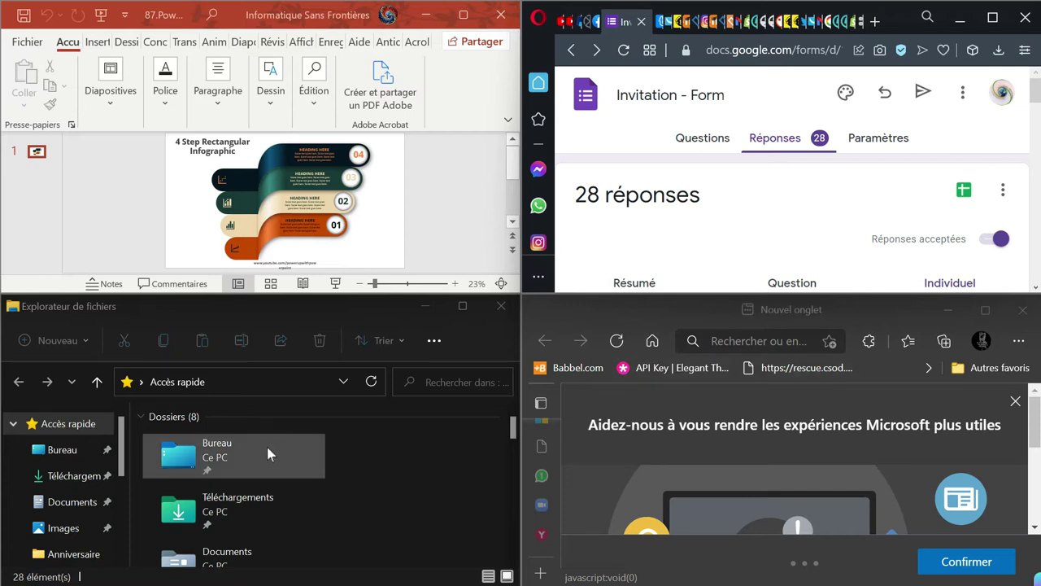
{"action": "left_click", "coordinate": [274, 187]}
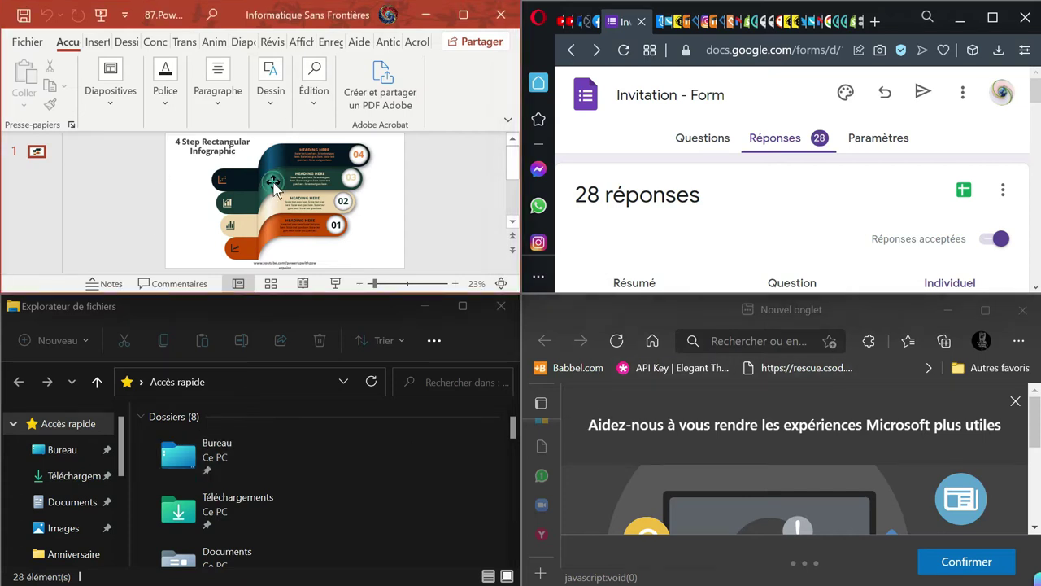
{"action": "left_click", "coordinate": [748, 467]}
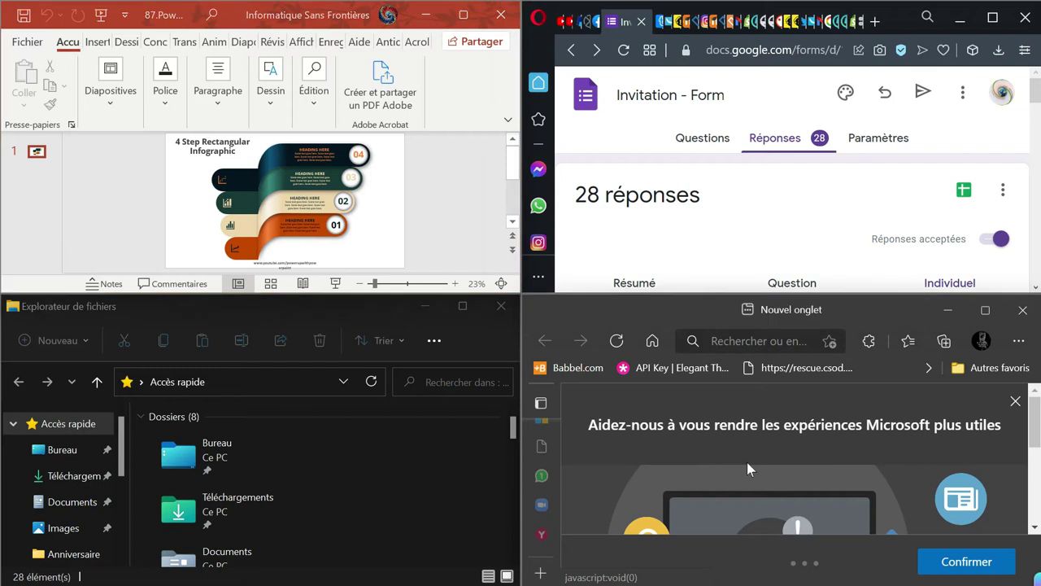
{"action": "left_click", "coordinate": [1034, 528]}
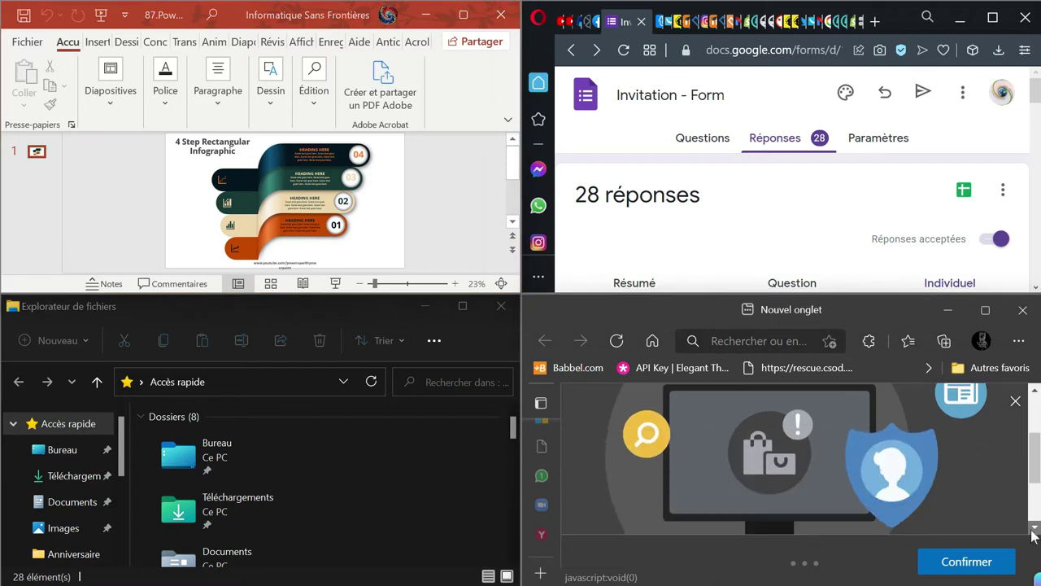
{"action": "left_click", "coordinate": [697, 141]}
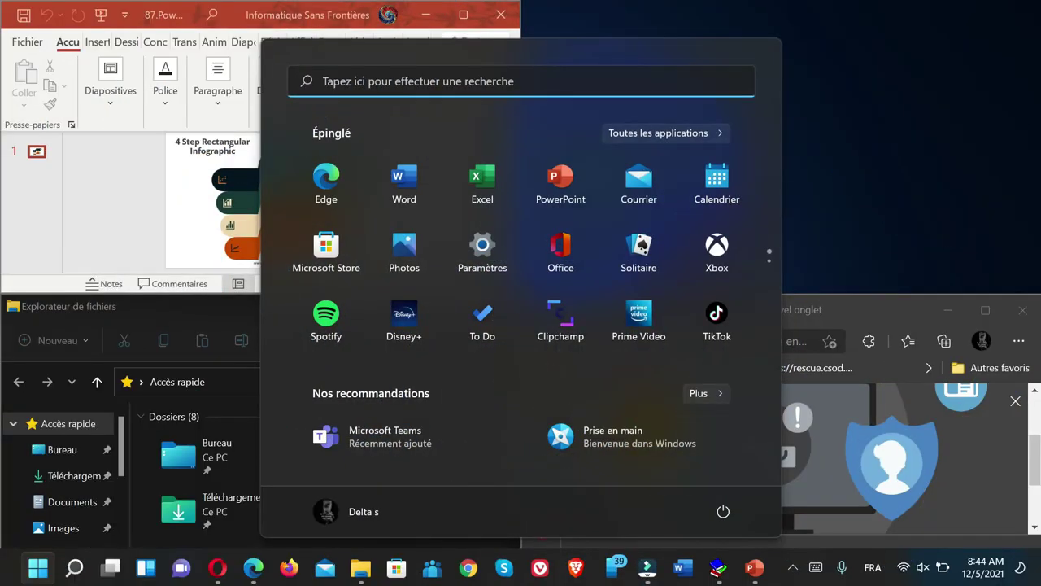
Step: Search Windows for "filmora", and replace the query with "infor"
{"action": "left_click", "coordinate": [513, 81]}
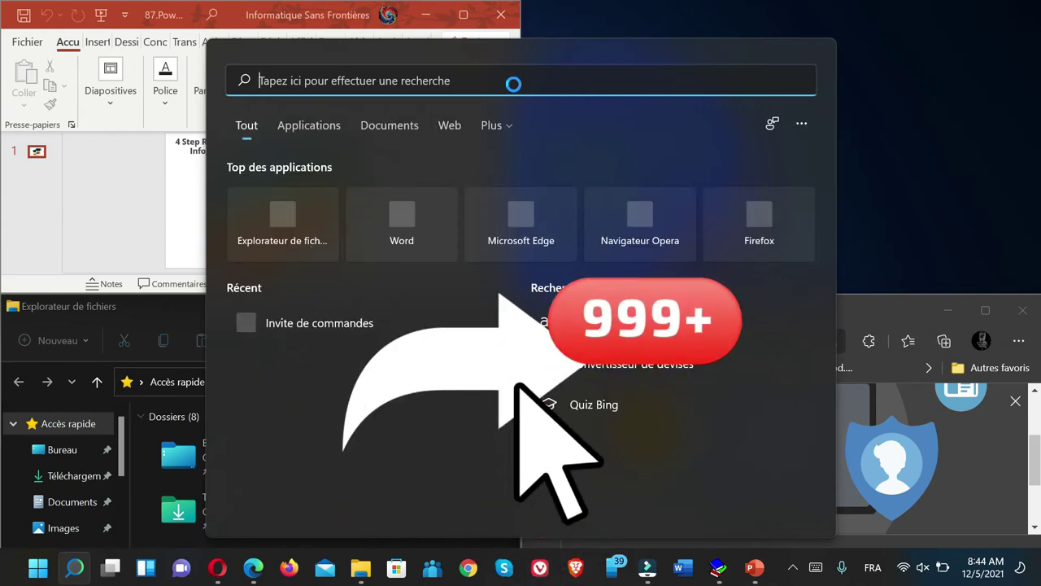
{"action": "type", "text": "filmora"}
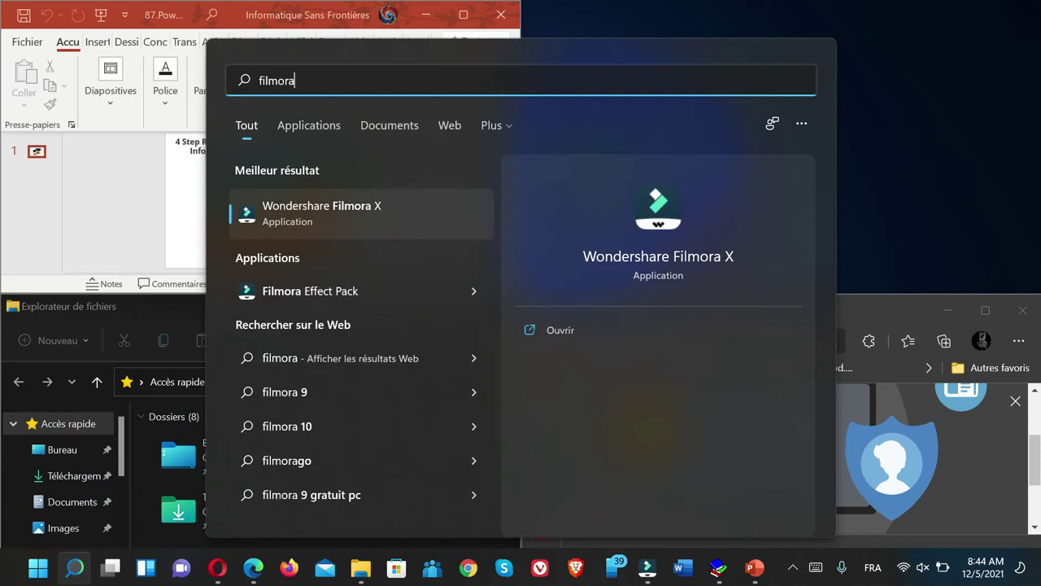
{"action": "key", "text": "BackSpace"}
{"action": "key", "text": "BackSpace"}
{"action": "key", "text": "BackSpace"}
{"action": "key", "text": "BackSpace"}
{"action": "key", "text": "BackSpace"}
{"action": "key", "text": "BackSpace"}
{"action": "key", "text": "BackSpace"}
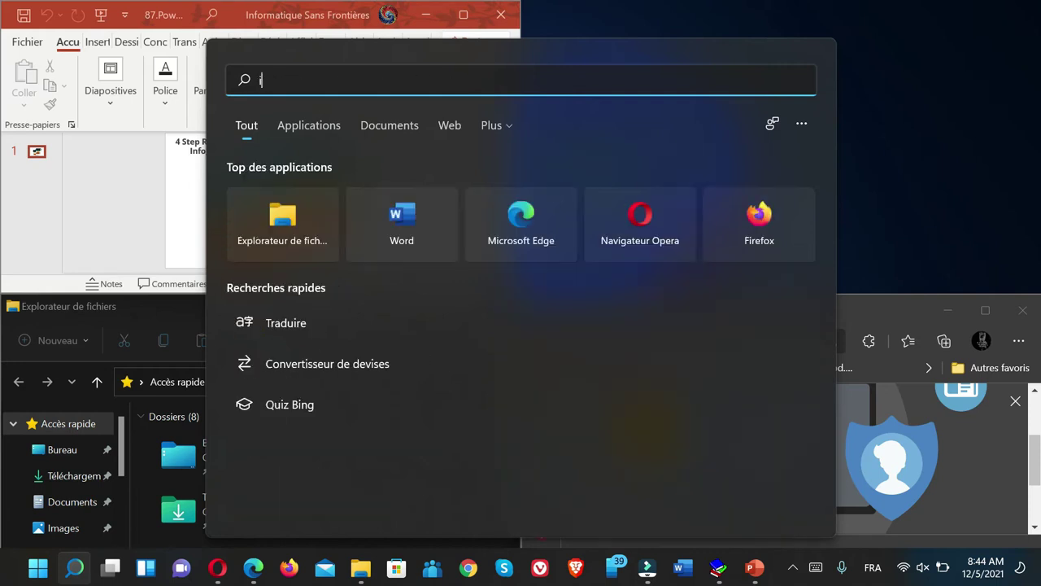
{"action": "type", "text": "infor"}
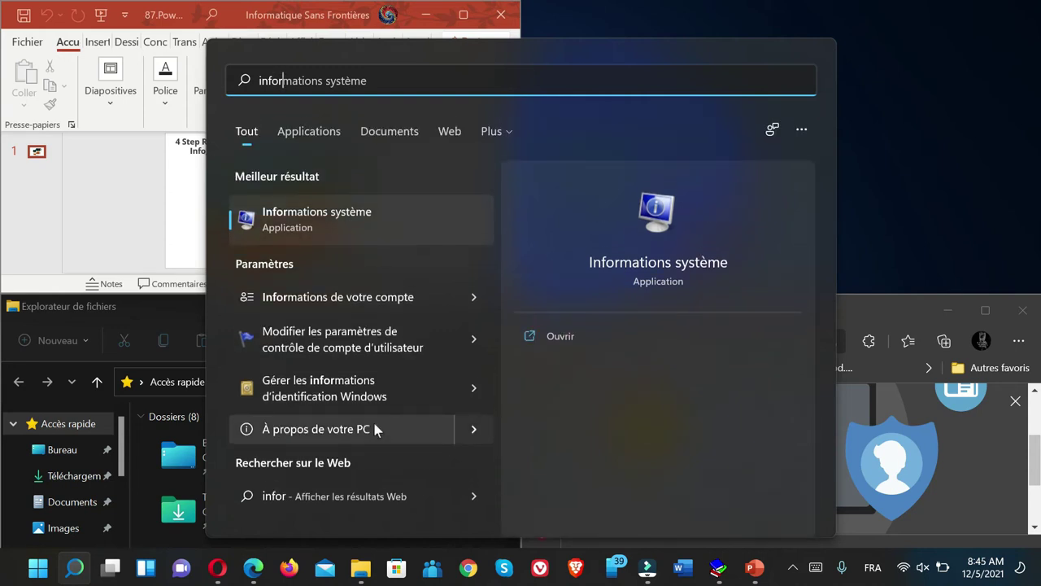
Step: Replace the Windows search query with "cmd"
{"action": "key", "text": "BackSpace"}
{"action": "key", "text": "BackSpace"}
{"action": "key", "text": "BackSpace"}
{"action": "key", "text": "BackSpace"}
{"action": "key", "text": "BackSpace"}
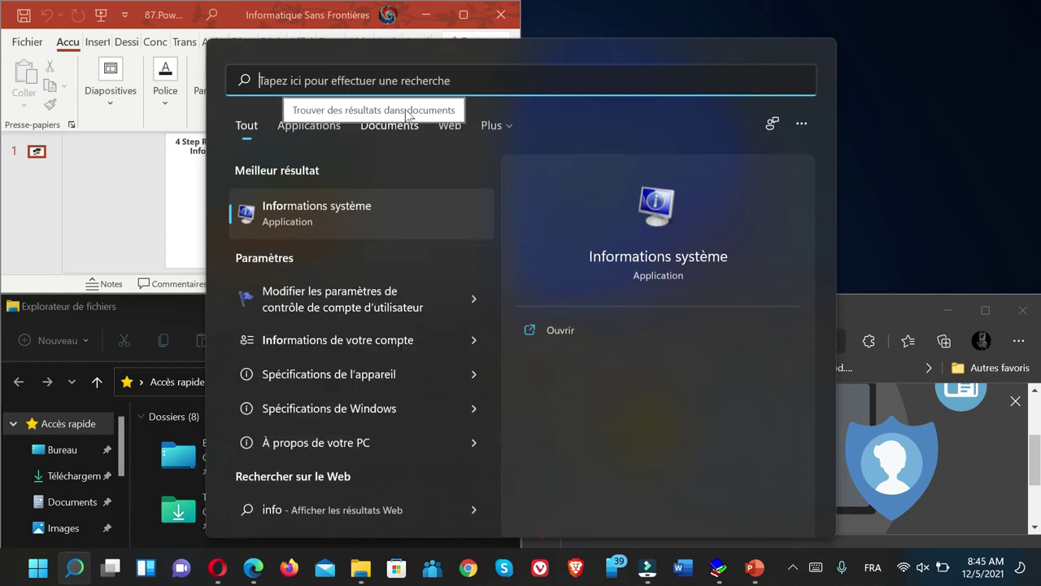
{"action": "type", "text": "cmd"}
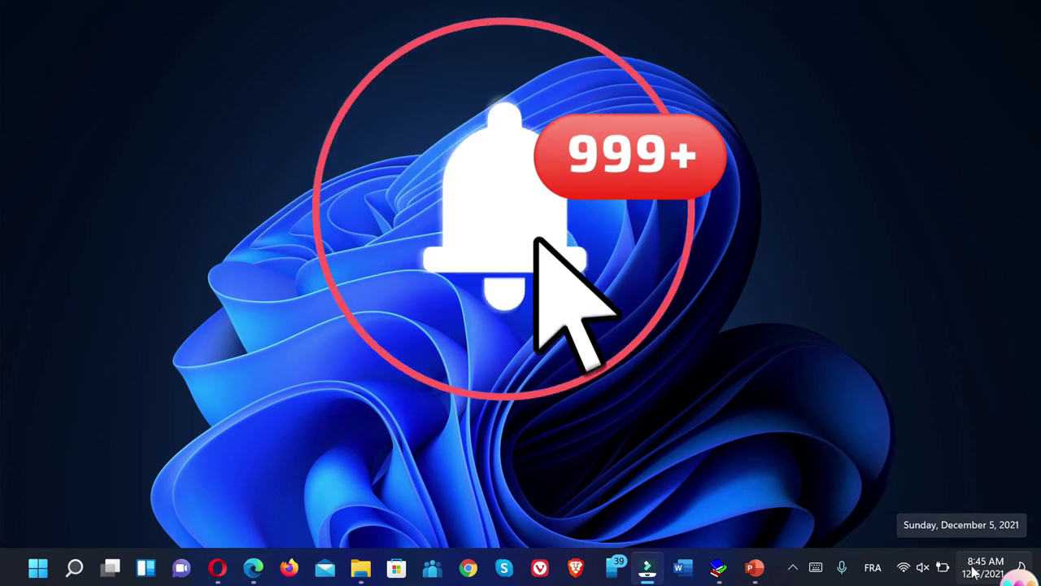
Step: Open the notification center and review the list of notifications
{"action": "left_click", "coordinate": [974, 572]}
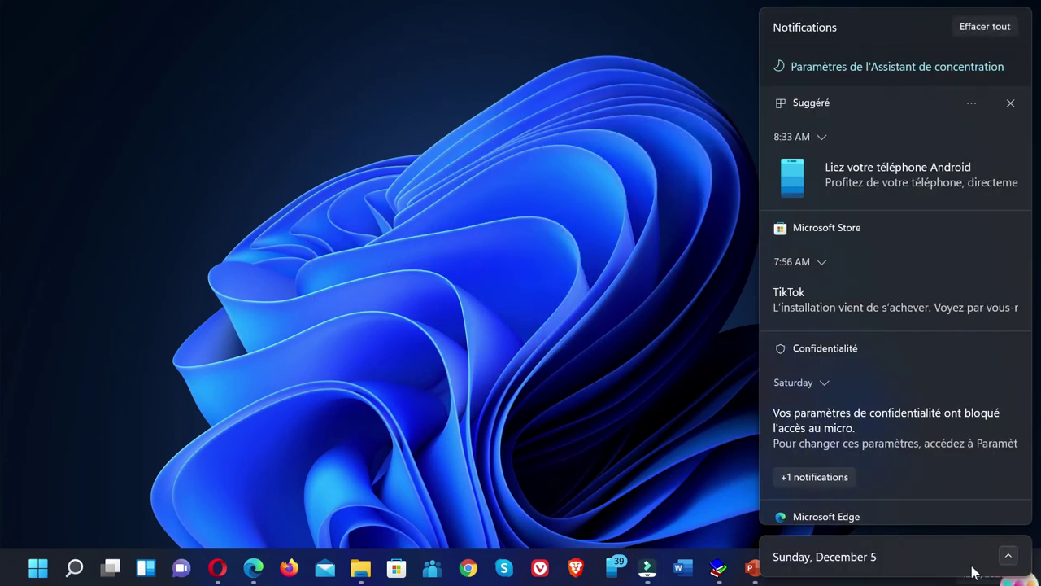
{"action": "scroll", "coordinate": [947, 382], "scroll_direction": "down", "scroll_amount": 3}
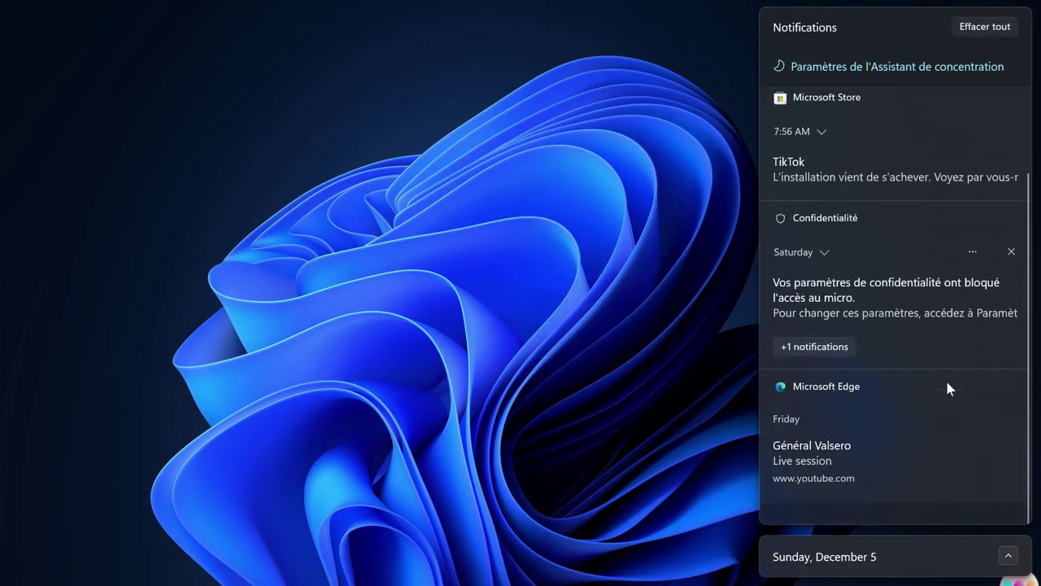
{"action": "scroll", "coordinate": [947, 382], "scroll_direction": "up", "scroll_amount": 3}
{"action": "scroll", "coordinate": [947, 382], "scroll_direction": "down", "scroll_amount": 3}
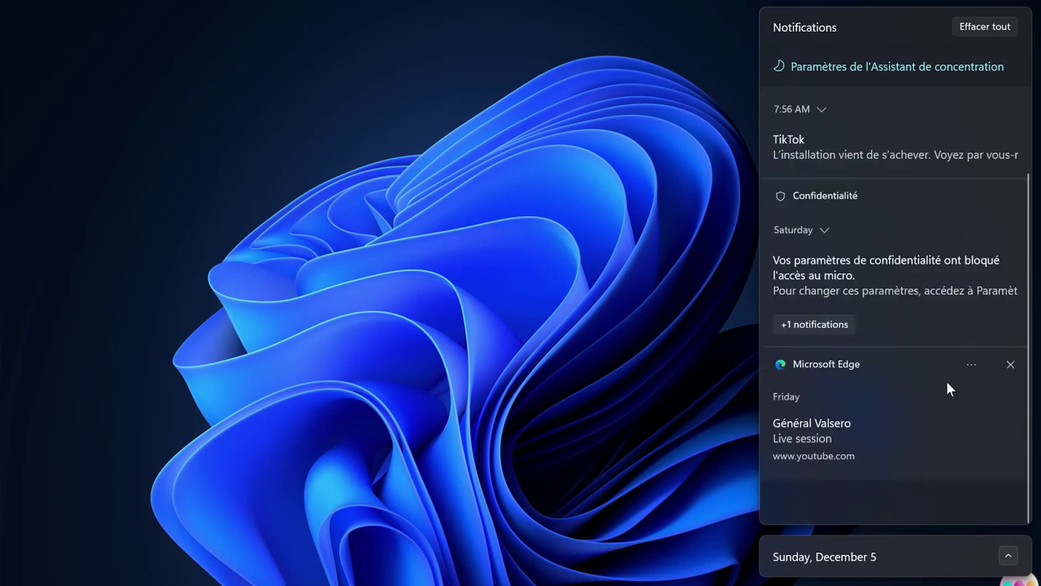
{"action": "scroll", "coordinate": [946, 378], "scroll_direction": "up", "scroll_amount": 4}
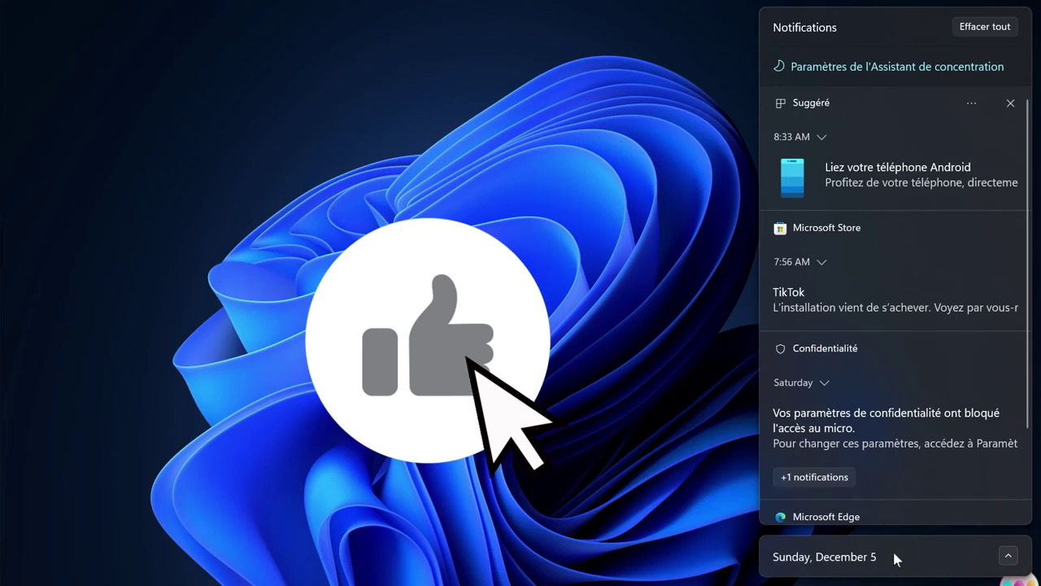
Step: Expand the calendar below the notifications, collapse it, and expand it again
{"action": "left_click", "coordinate": [1009, 556]}
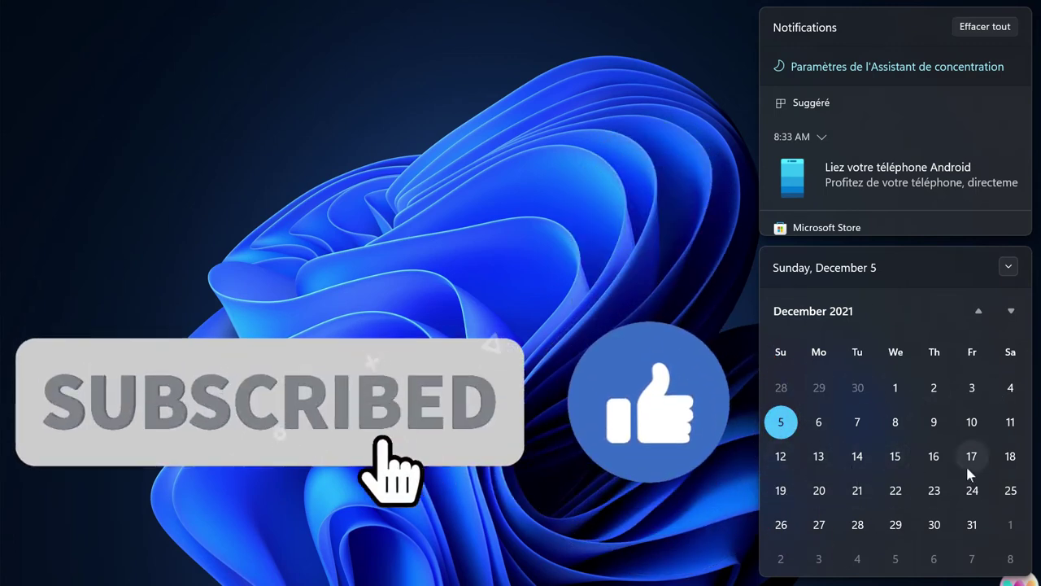
{"action": "left_click", "coordinate": [1007, 267]}
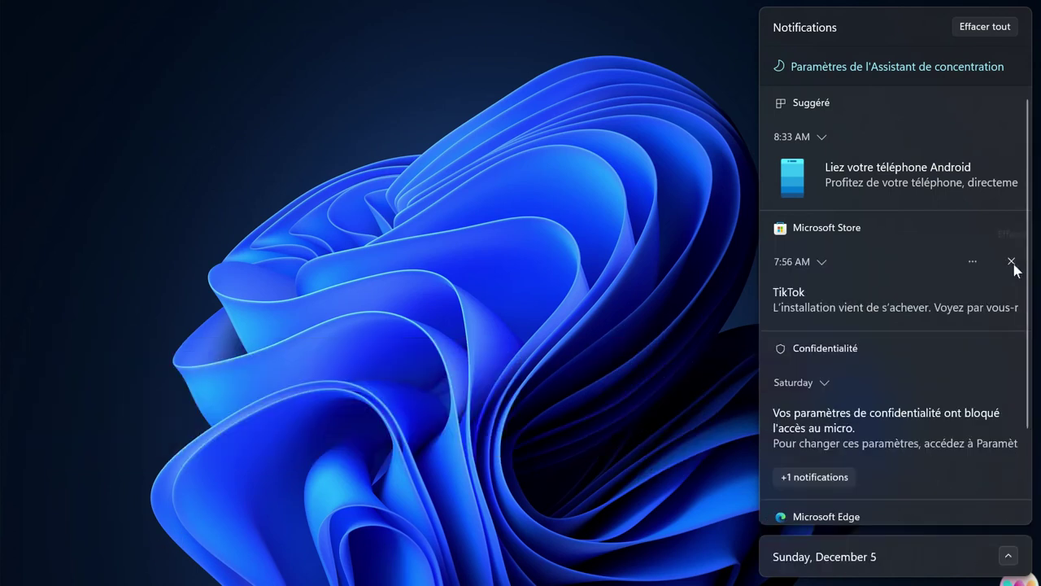
{"action": "left_click", "coordinate": [1009, 556]}
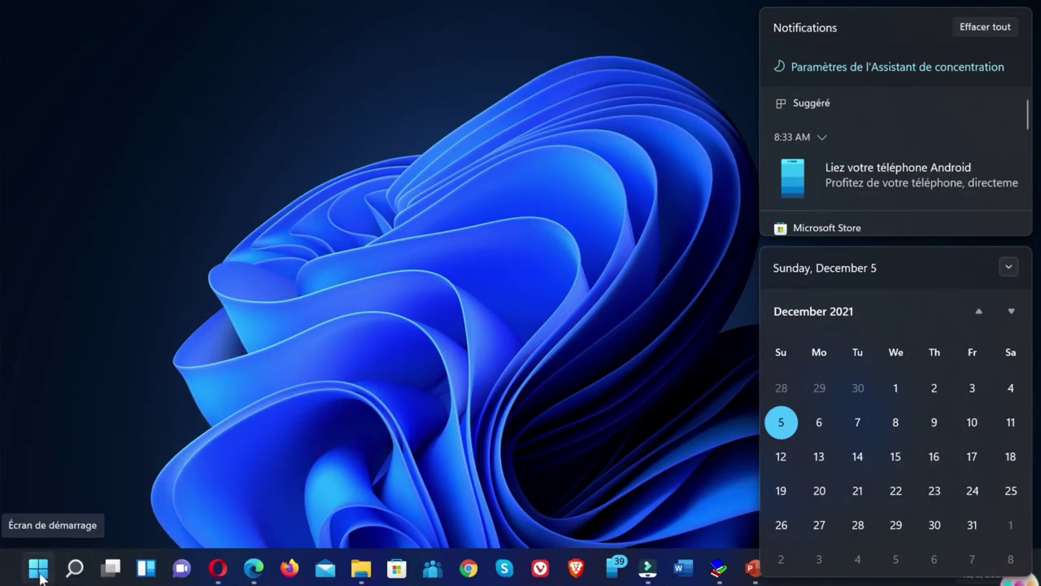
Step: Open the Paramètres app from the Start menu and go to the Affichage page under Système
{"action": "left_click", "coordinate": [39, 575]}
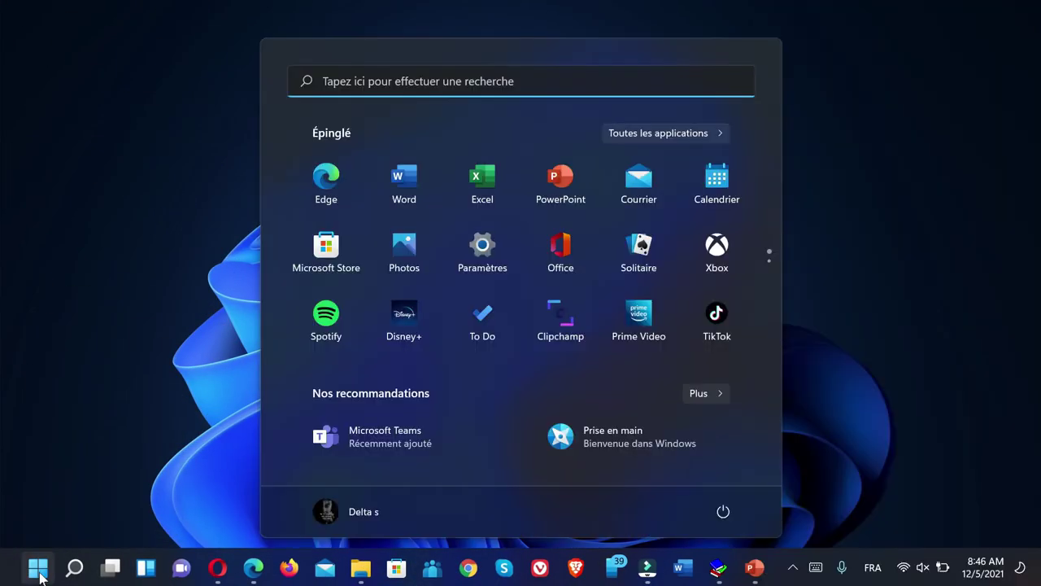
{"action": "left_click", "coordinate": [466, 250]}
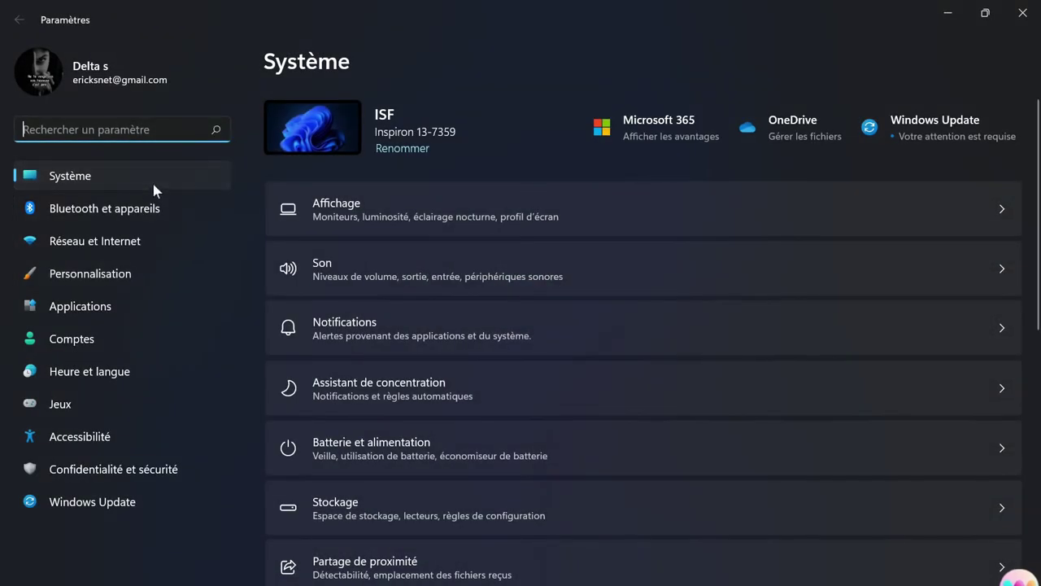
{"action": "left_click", "coordinate": [357, 199]}
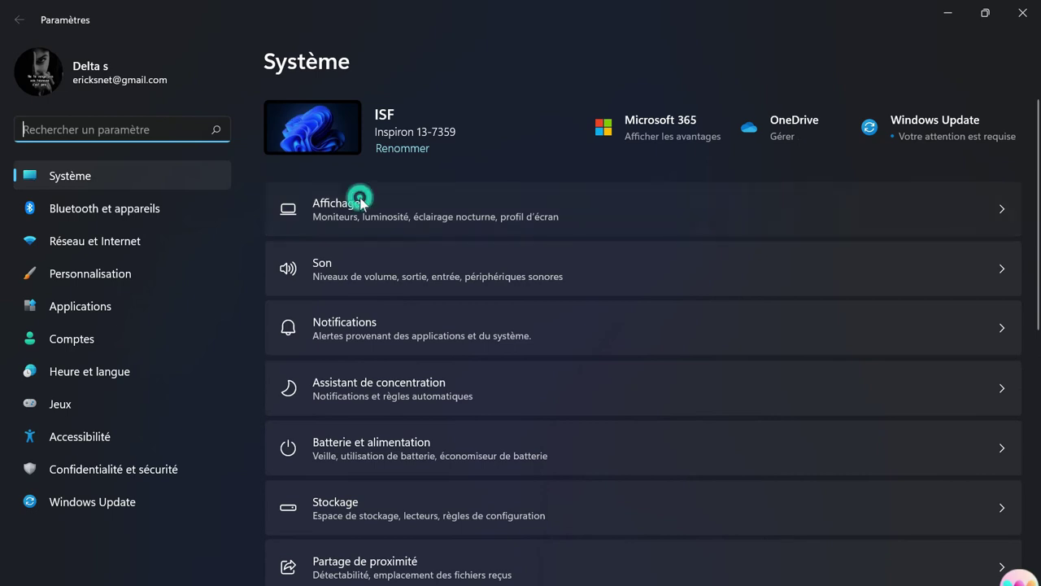
{"action": "left_click", "coordinate": [484, 216]}
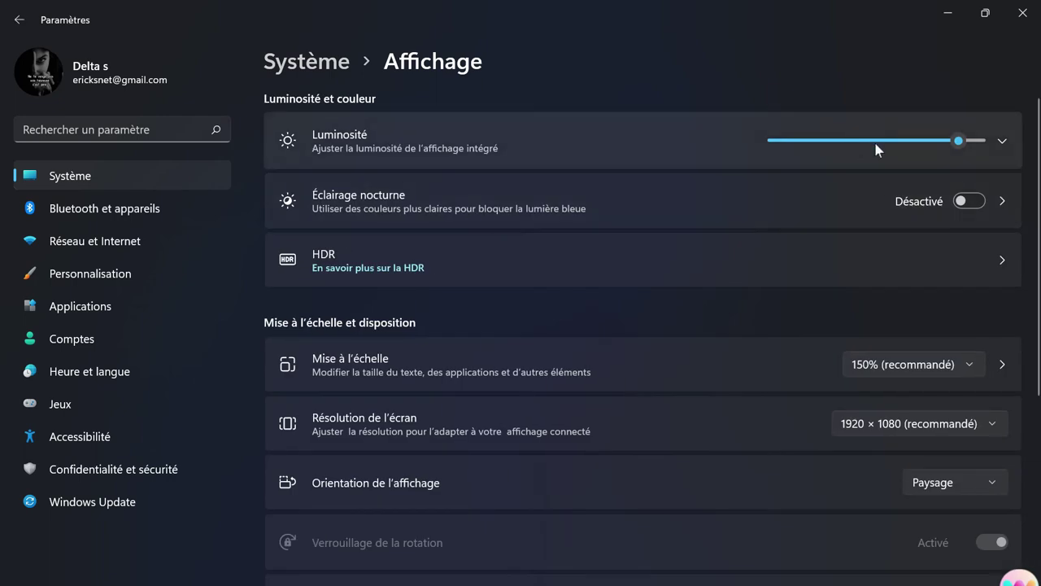
Step: Lower the built-in display's brightness to roughly three quarters of its range and look through the remaining Affichage settings
{"action": "left_click", "coordinate": [876, 142]}
{"action": "left_click", "coordinate": [842, 142]}
{"action": "left_click", "coordinate": [926, 142]}
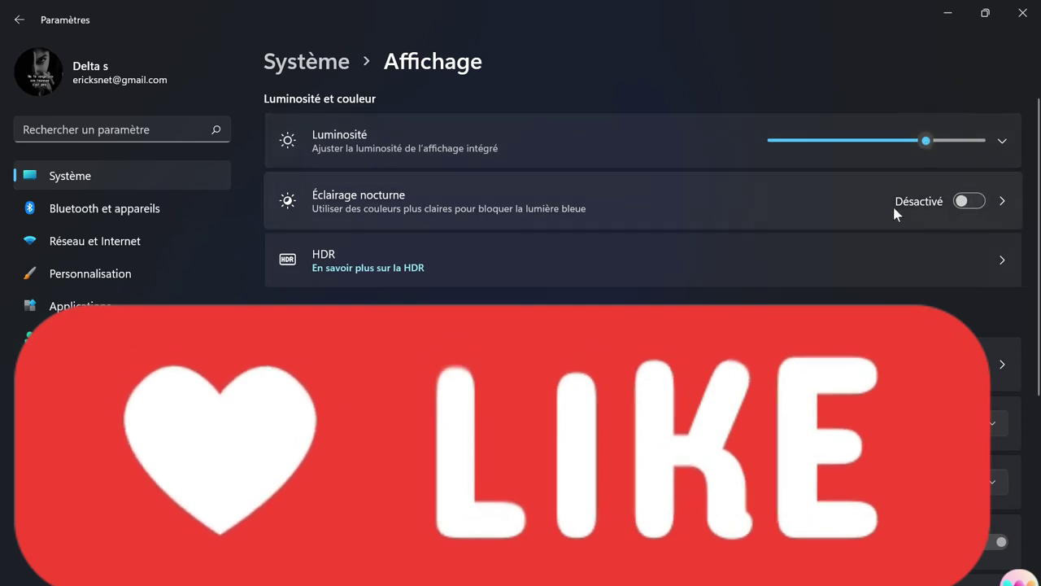
{"action": "scroll", "coordinate": [619, 394], "scroll_direction": "down", "scroll_amount": 5}
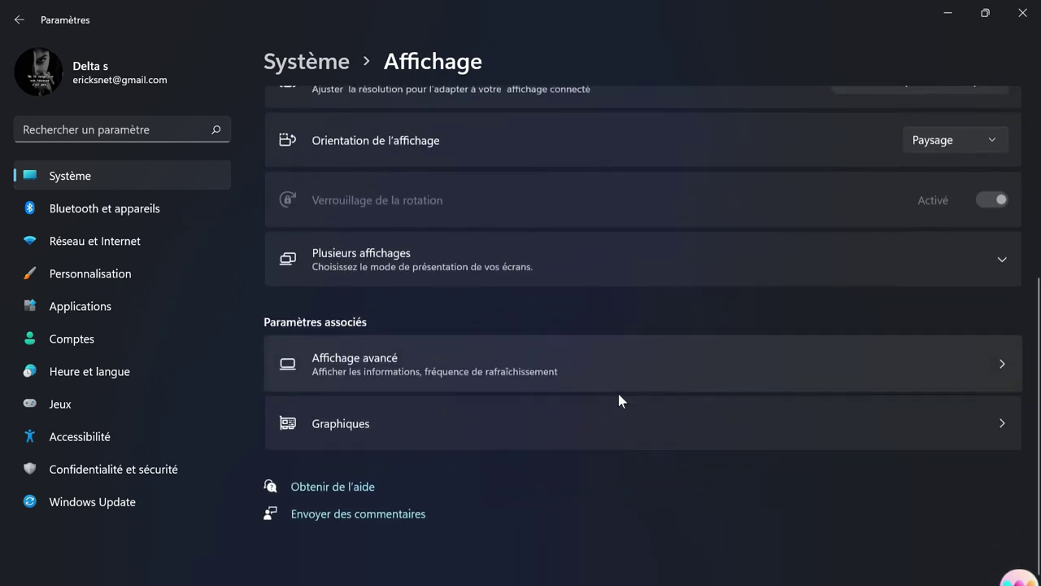
{"action": "scroll", "coordinate": [618, 394], "scroll_direction": "up", "scroll_amount": 5}
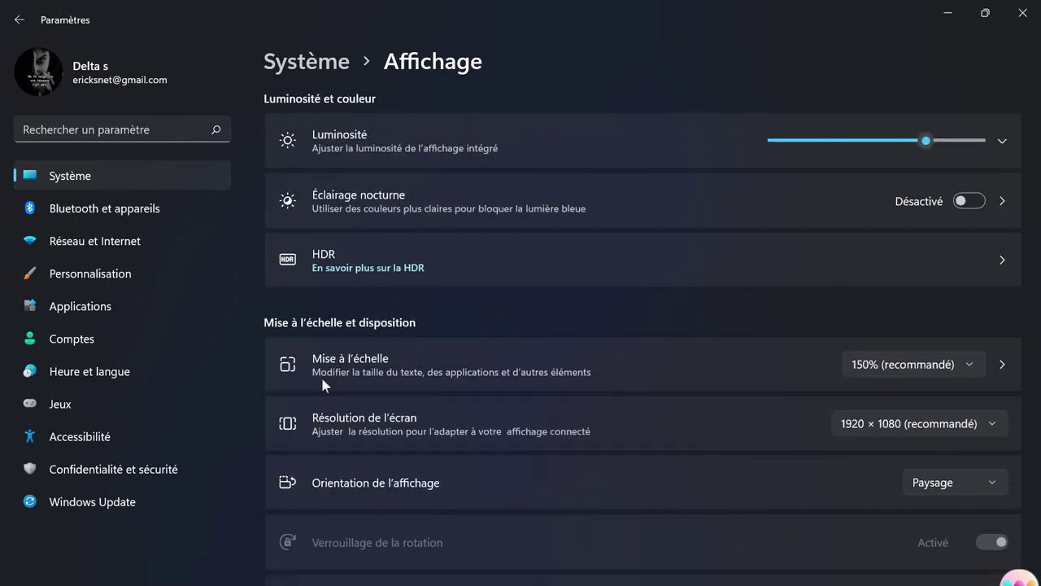
Step: Go to the Personnalisation settings and look through the available themes and the options for background, colours, lock screen and taskbar
{"action": "left_click", "coordinate": [95, 275]}
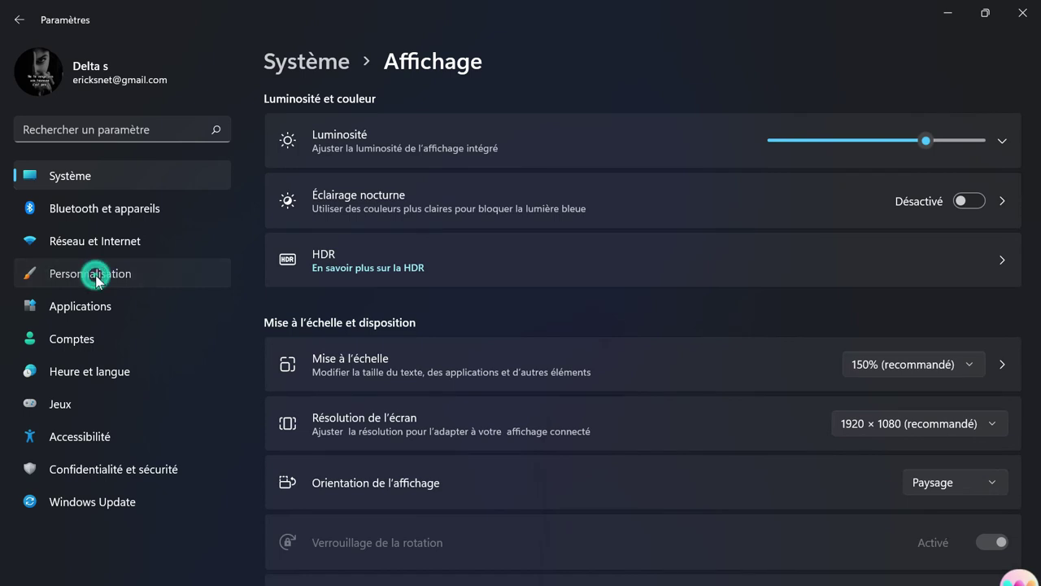
{"action": "scroll", "coordinate": [790, 239], "scroll_direction": "down", "scroll_amount": 2}
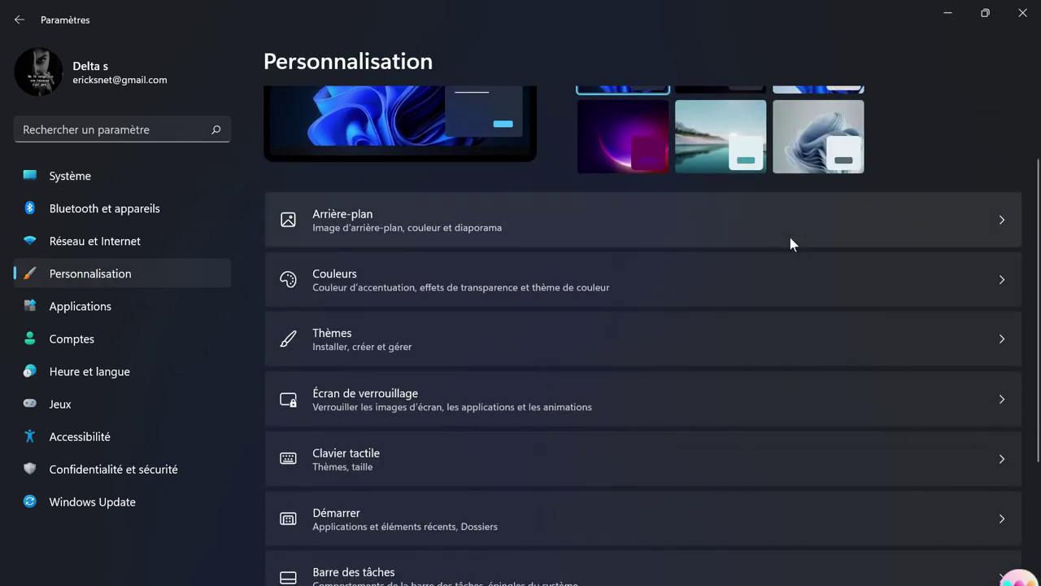
{"action": "scroll", "coordinate": [790, 242], "scroll_direction": "up", "scroll_amount": 2}
{"action": "scroll", "coordinate": [781, 236], "scroll_direction": "down", "scroll_amount": 1}
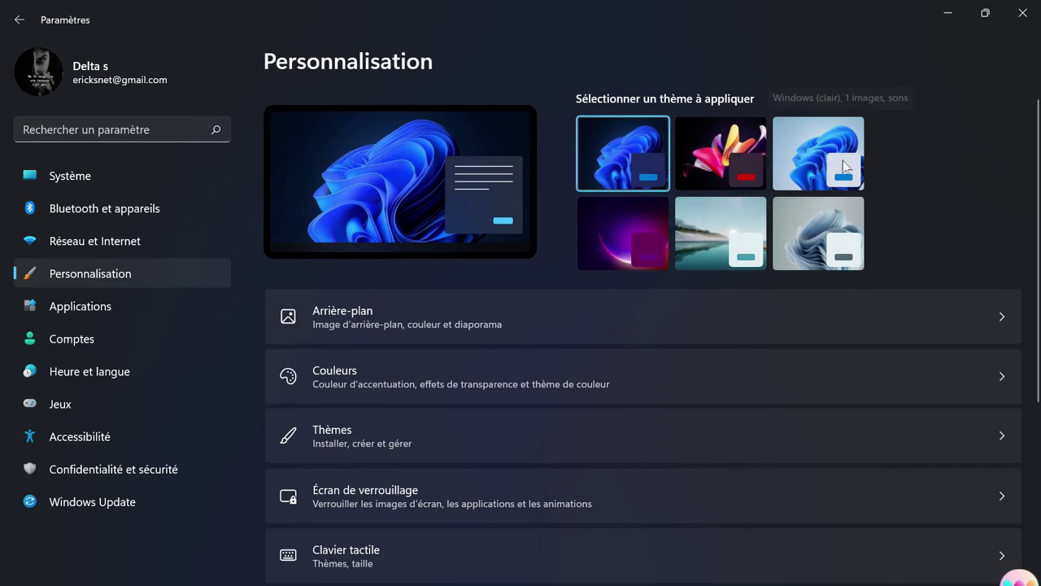
{"action": "scroll", "coordinate": [578, 418], "scroll_direction": "down", "scroll_amount": 3}
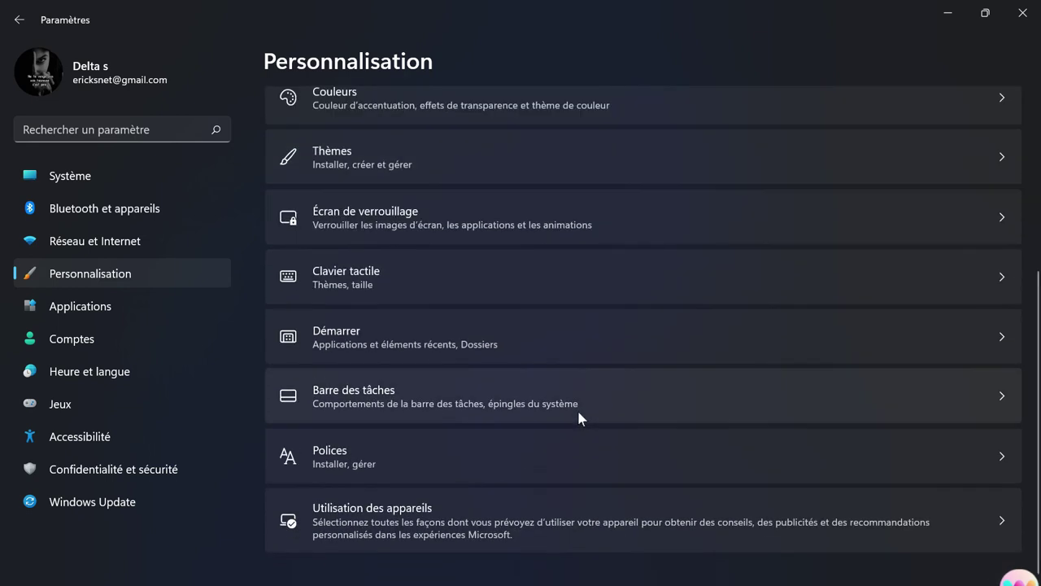
{"action": "scroll", "coordinate": [578, 418], "scroll_direction": "up", "scroll_amount": 4}
{"action": "scroll", "coordinate": [578, 418], "scroll_direction": "down", "scroll_amount": 1}
Step: View the Applications, Comptes and Heure et langue settings pages one after another, and minimize the Paramètres window
{"action": "left_click", "coordinate": [80, 311]}
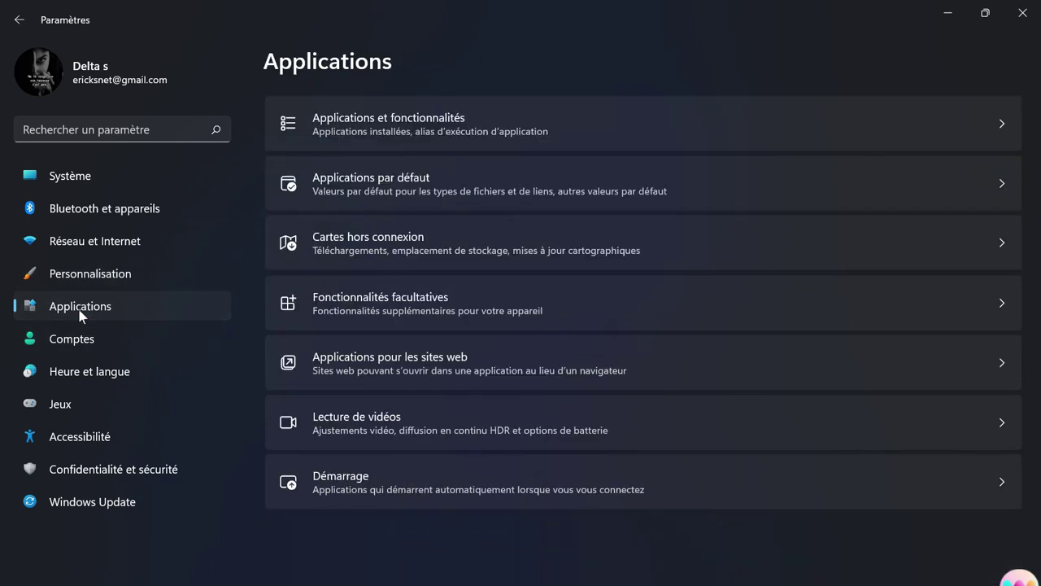
{"action": "left_click", "coordinate": [128, 342]}
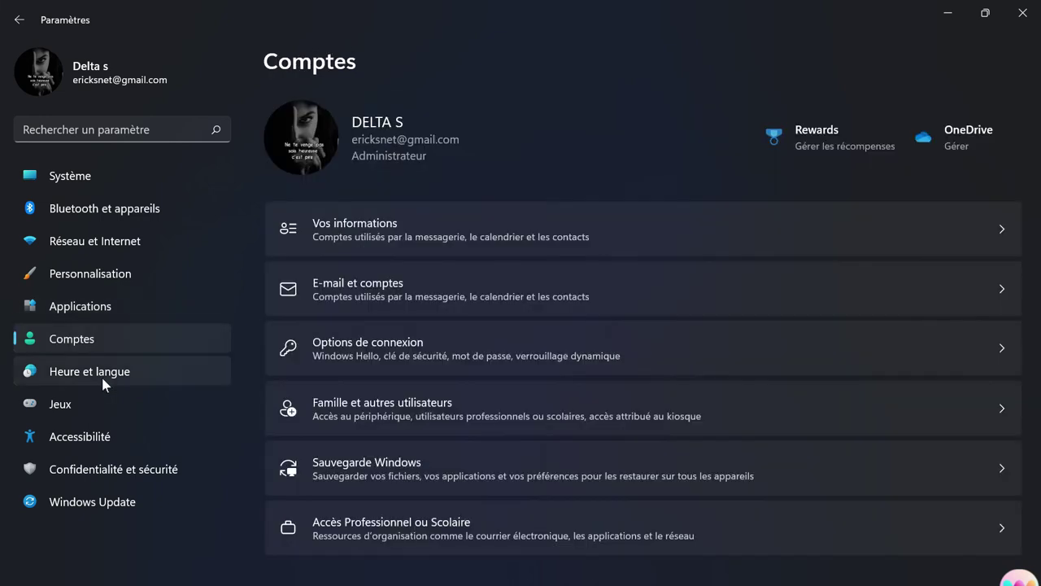
{"action": "left_click", "coordinate": [102, 378]}
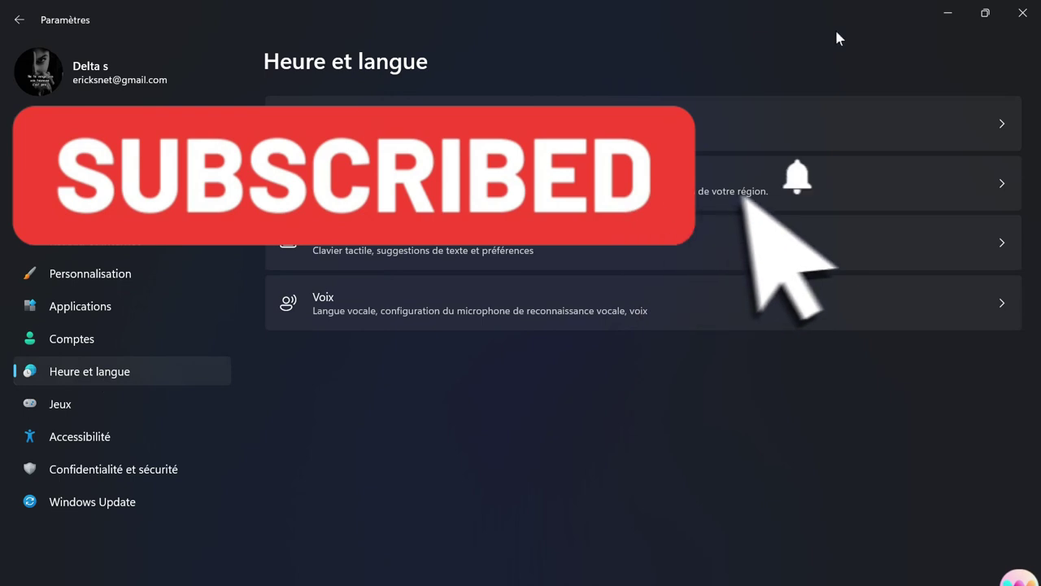
{"action": "left_click", "coordinate": [949, 14]}
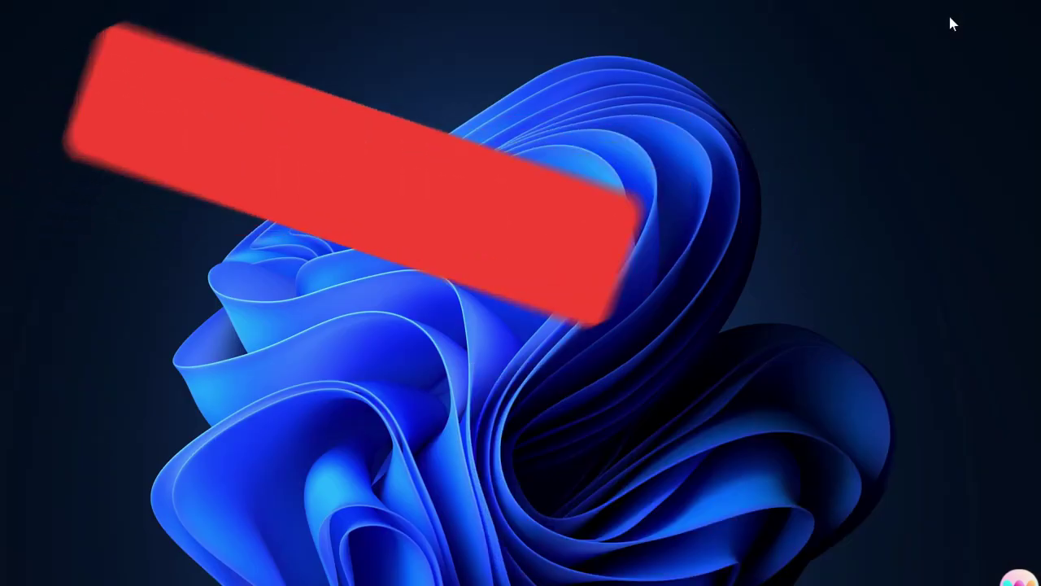